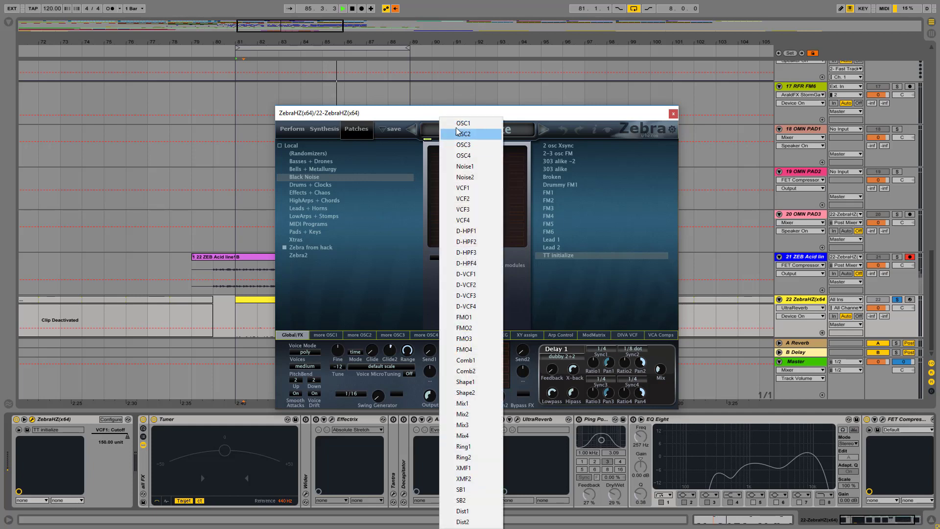
# Step: Add OSC1 with the Black Noise "wave shaping saw" preset and set its wave position to 1.00
pyautogui.click(456, 137)
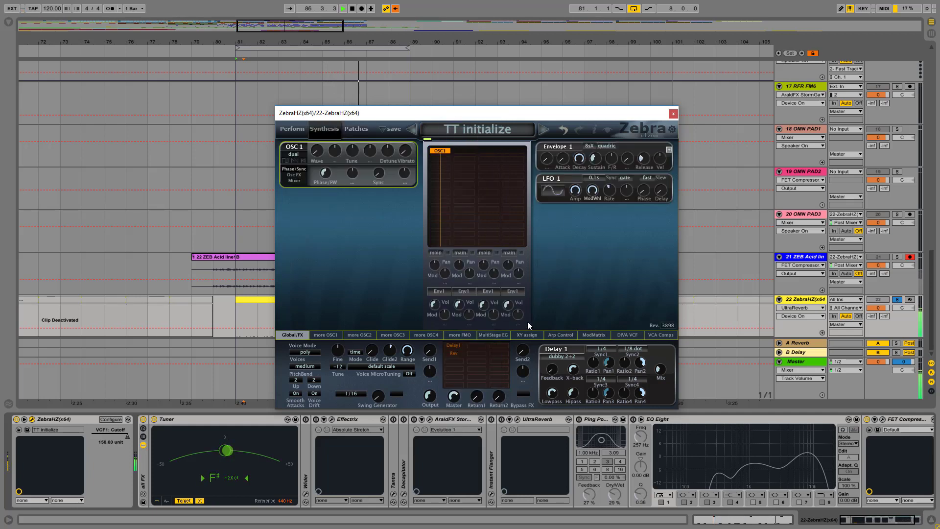
pyautogui.click(335, 336)
pyautogui.click(612, 390)
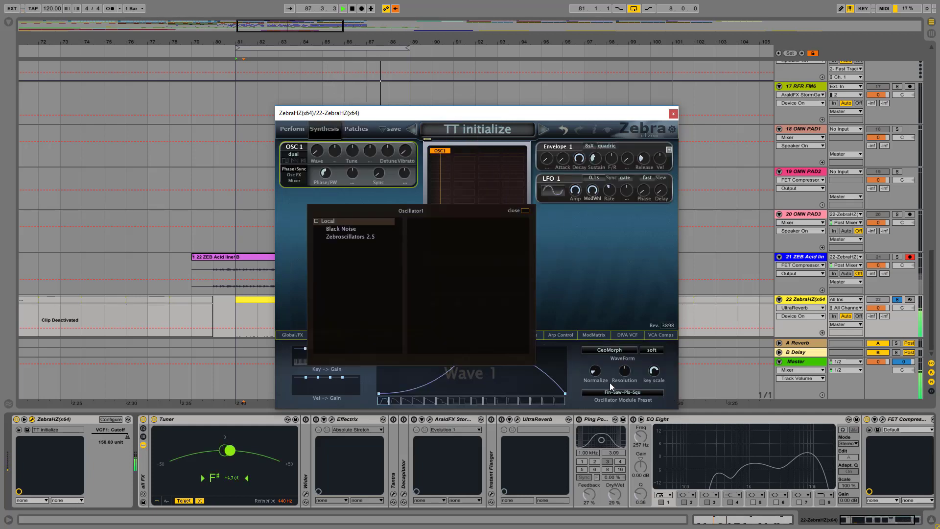
pyautogui.click(351, 230)
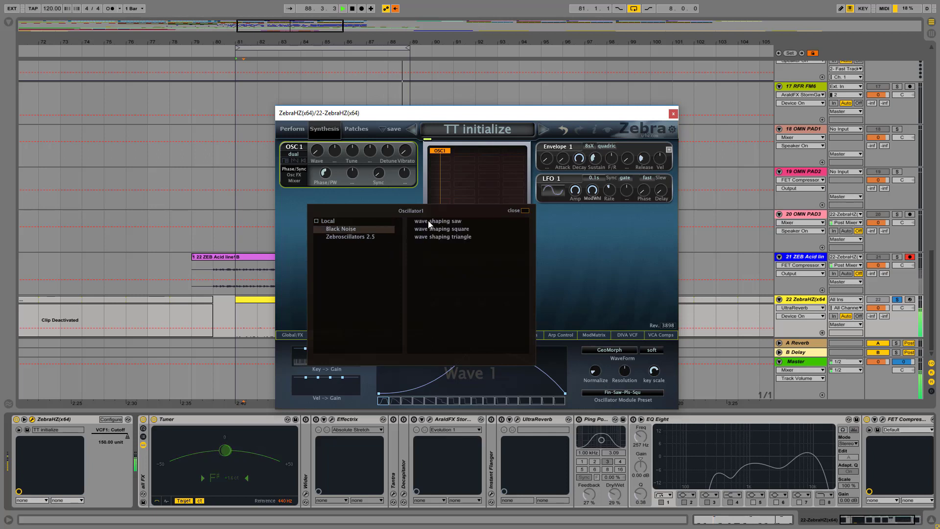
pyautogui.click(428, 221)
pyautogui.click(524, 211)
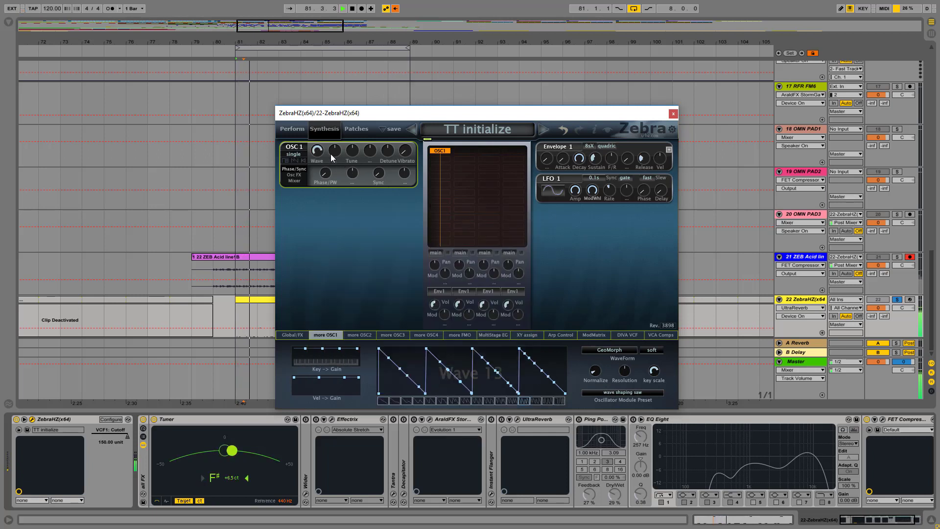
pyautogui.moveTo(330, 154); pyautogui.dragTo(334, 302)
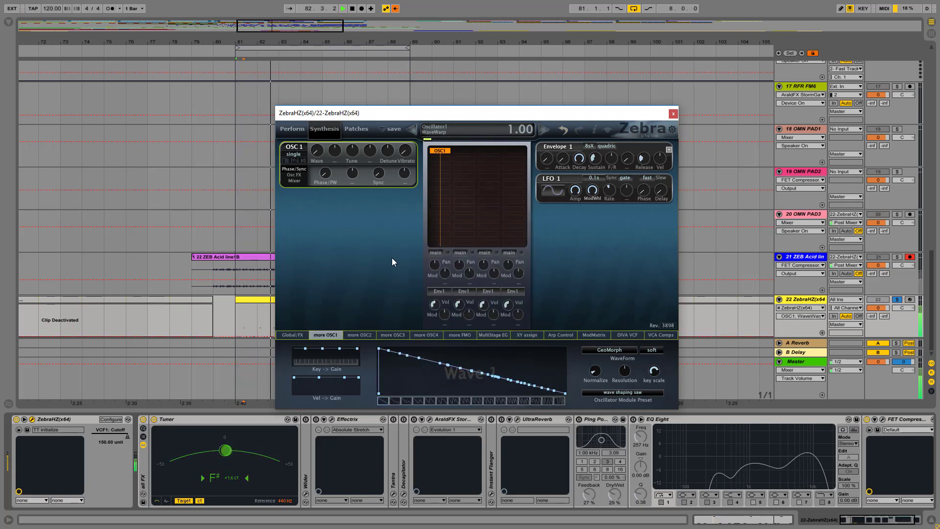
# Step: Add OSC2 below OSC1 with the Black Noise "wave shaping square" preset and activate OSC1 alongside it
pyautogui.rightClick(444, 152)
pyautogui.click(479, 132)
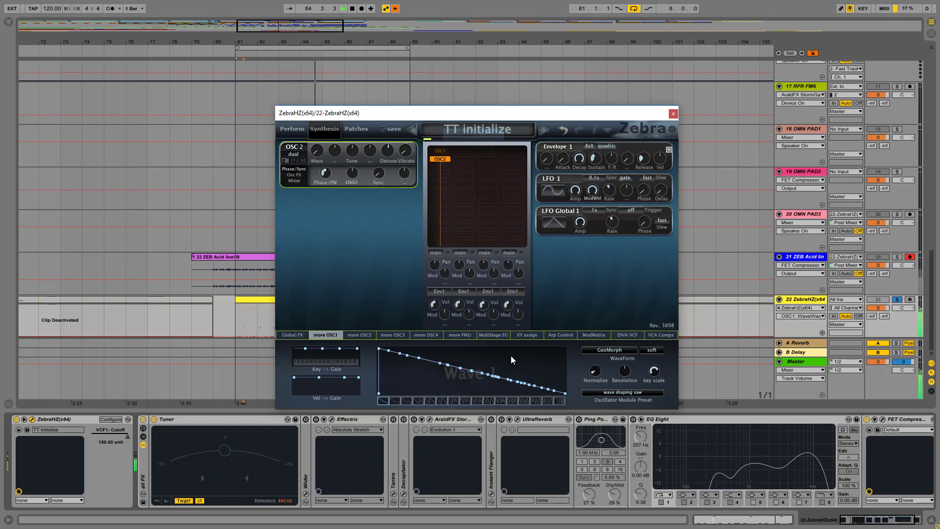
pyautogui.click(362, 336)
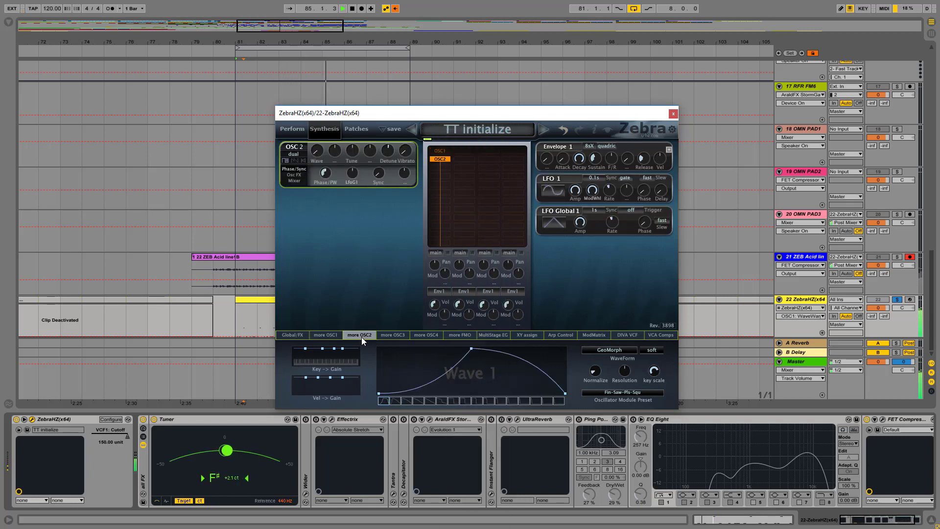
pyautogui.click(591, 394)
pyautogui.click(445, 231)
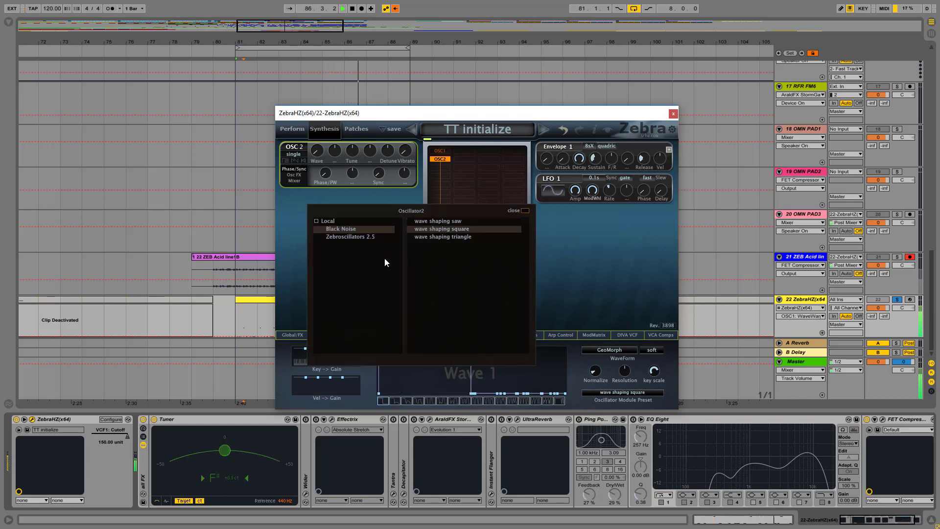
pyautogui.click(526, 210)
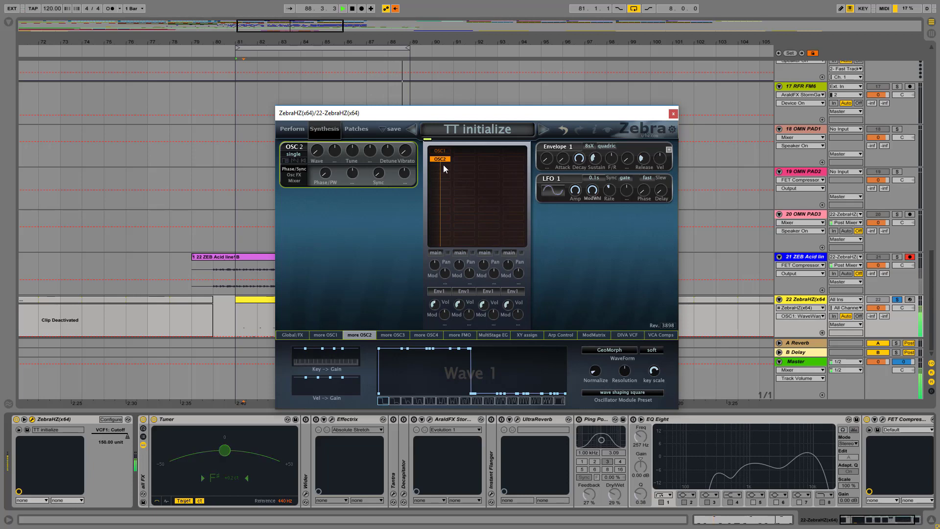
pyautogui.click(446, 152)
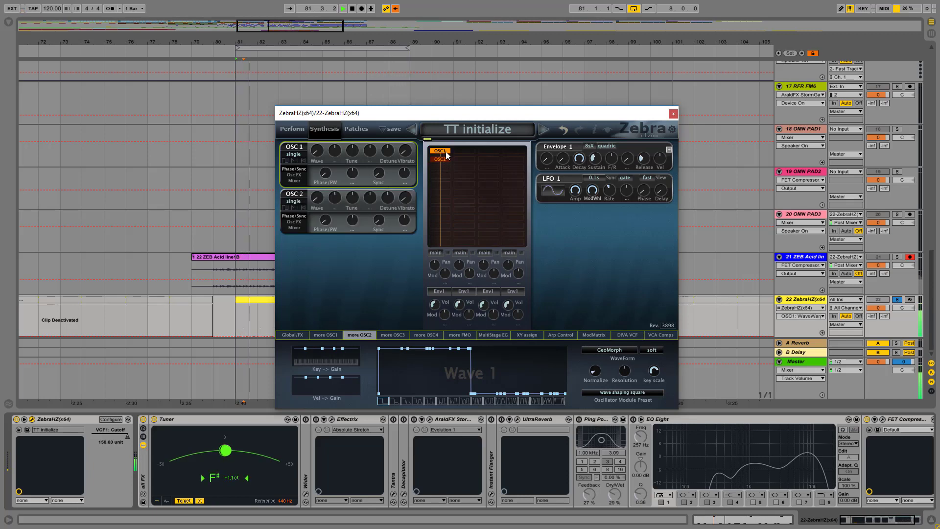
# Step: Add filter VCF1 below the two oscillators and set its cutoff to 64
pyautogui.click(442, 196)
pyautogui.click(445, 191)
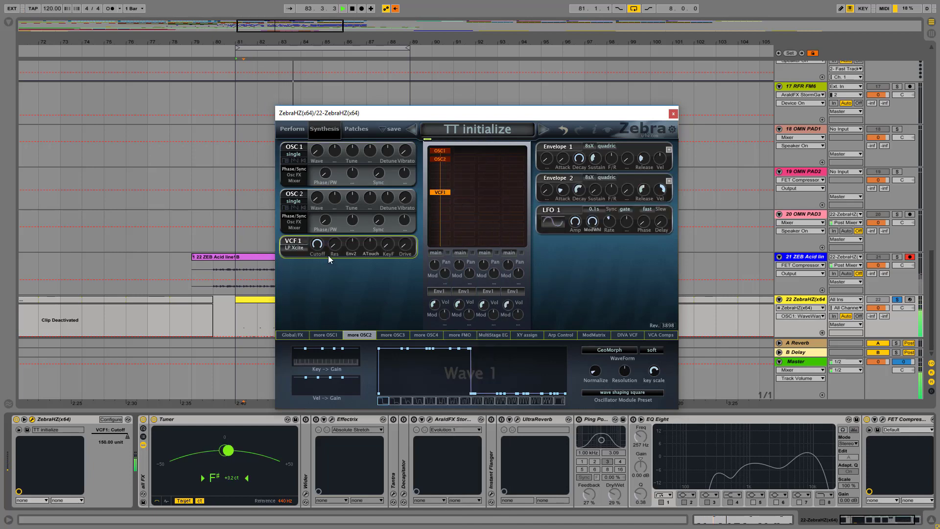
pyautogui.moveTo(318, 244); pyautogui.dragTo(319, 287)
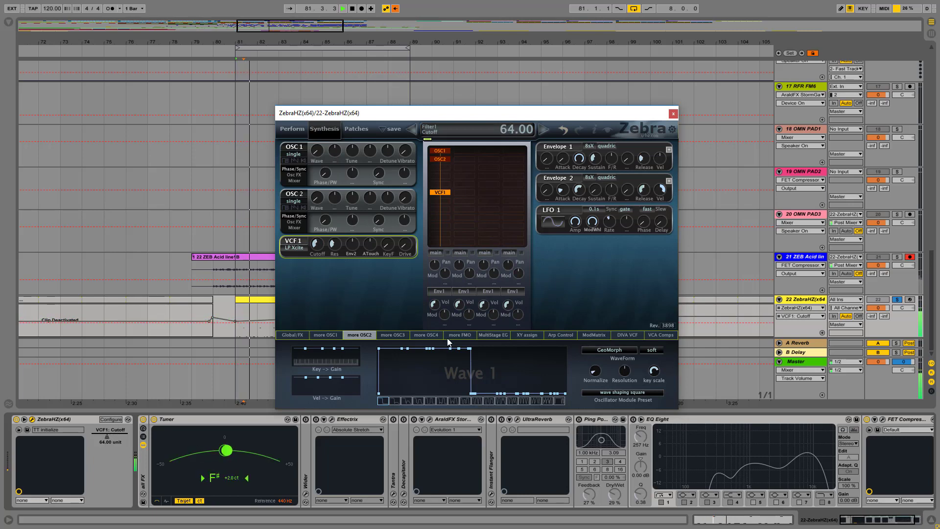
# Step: Try the Delay 1 module and the track's Ping Pong Delay with the VCF1 cutoff at 60
pyautogui.click(288, 334)
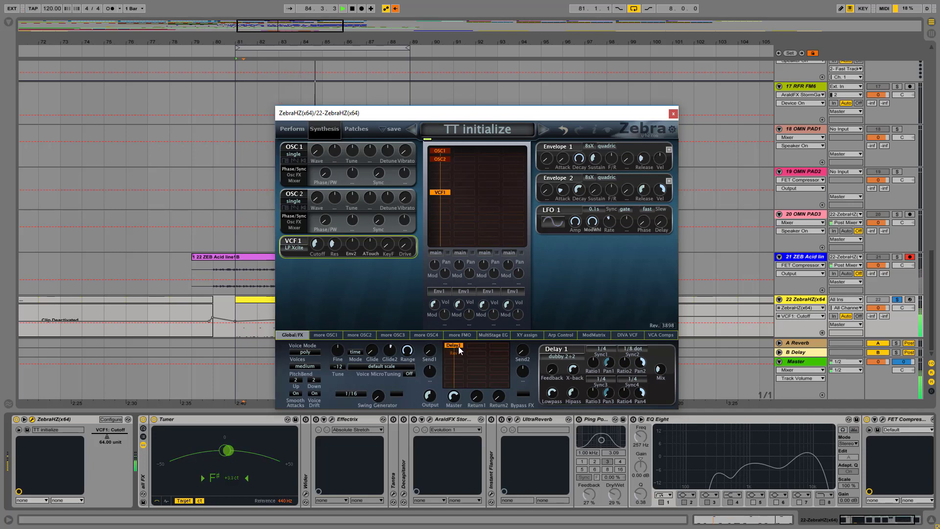
pyautogui.moveTo(321, 249); pyautogui.dragTo(323, 268)
pyautogui.click(579, 420)
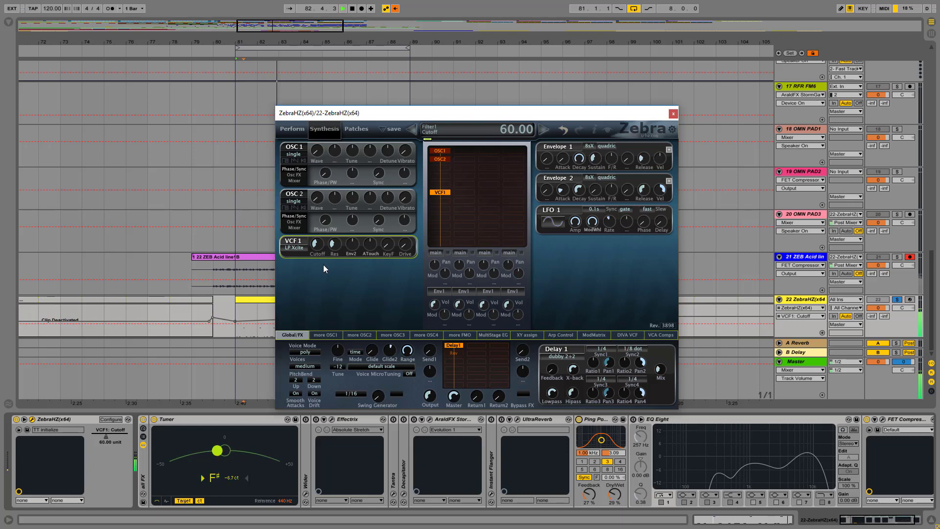
pyautogui.click(450, 349)
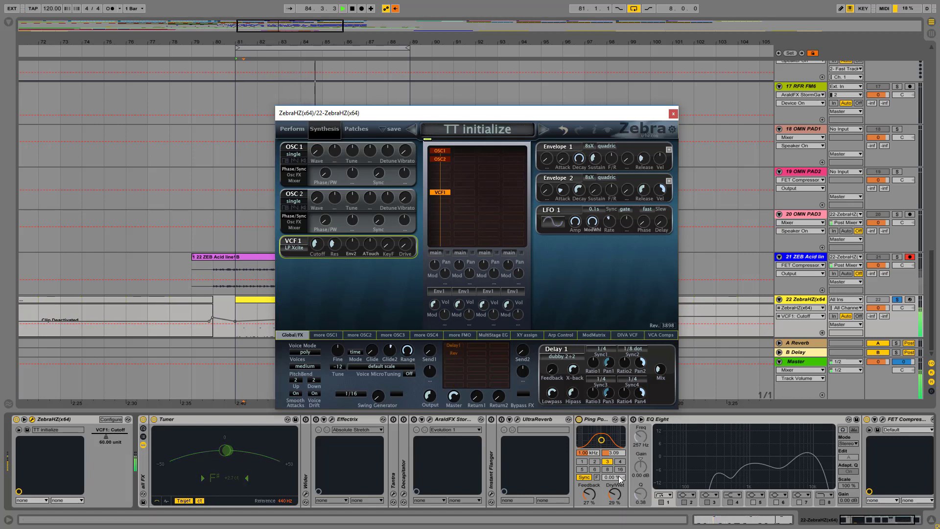
pyautogui.click(579, 419)
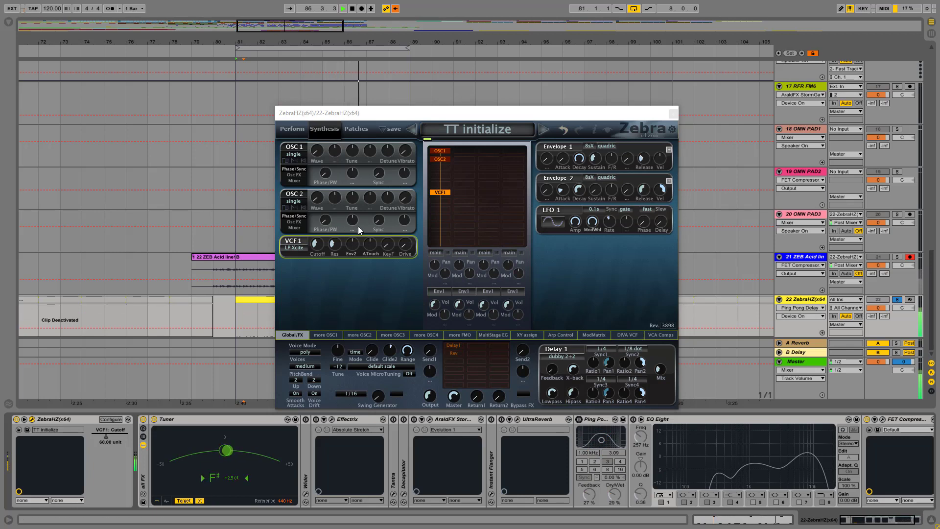
# Step: Raise VCF1's resonance and Env2 modulation with its cutoff at 60, and add a Dist1 module below the filter
pyautogui.moveTo(354, 251); pyautogui.dragTo(317, 248)
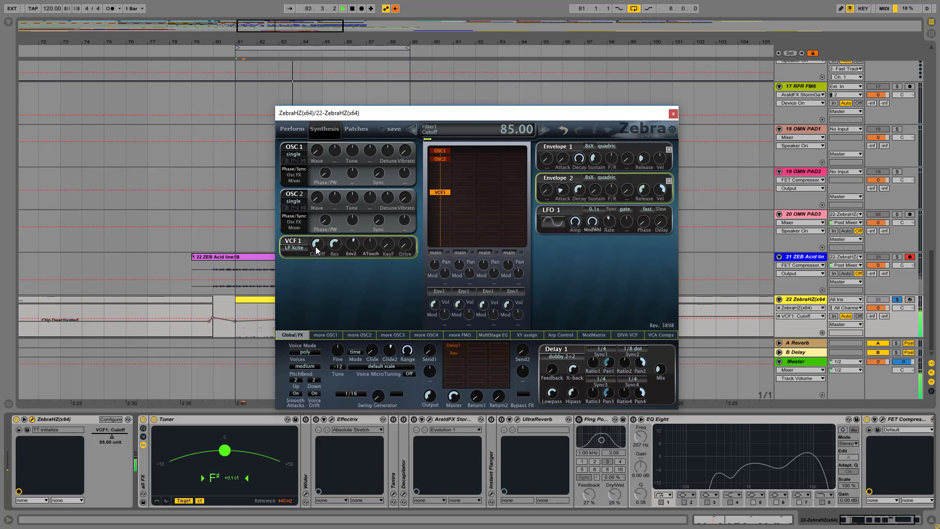
pyautogui.moveTo(316, 247)
pyautogui.mouseDown()
pyautogui.moveTo(312, 234)
pyautogui.moveTo(313, 259)
pyautogui.mouseUp()
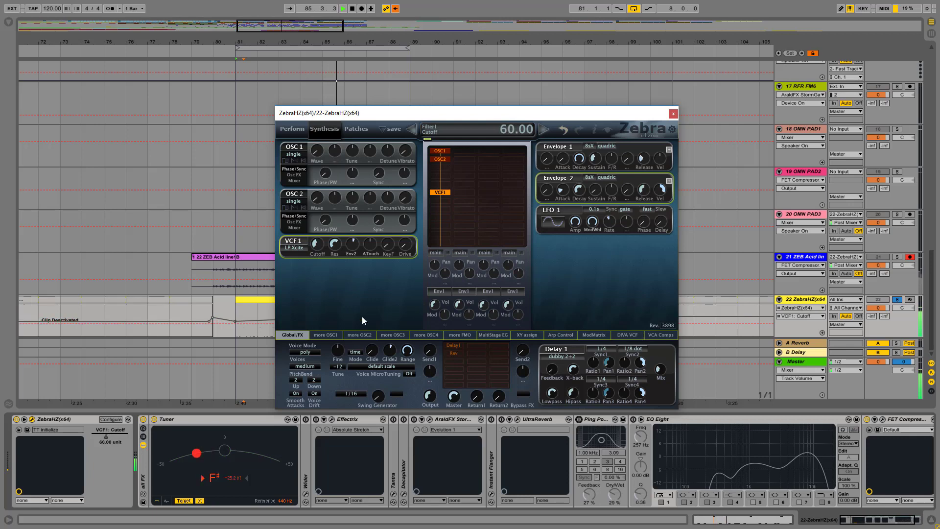
pyautogui.click(434, 224)
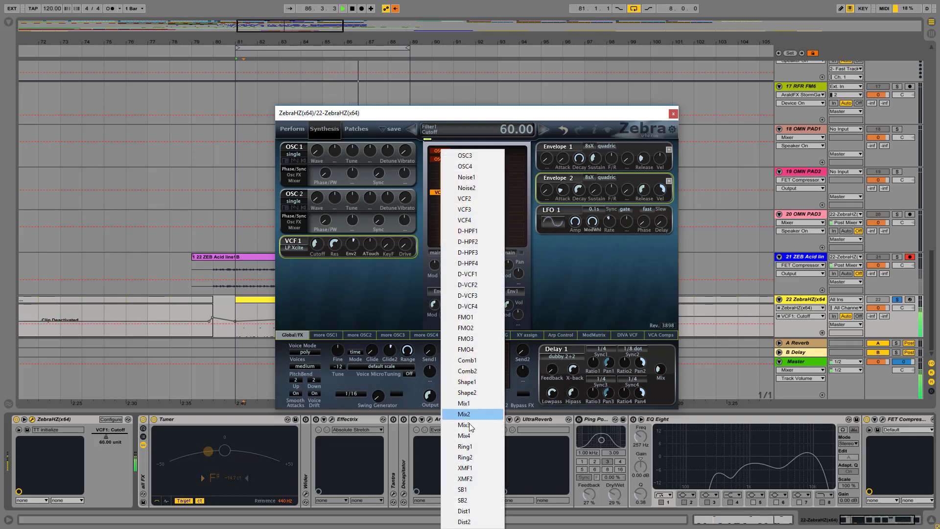
pyautogui.click(476, 510)
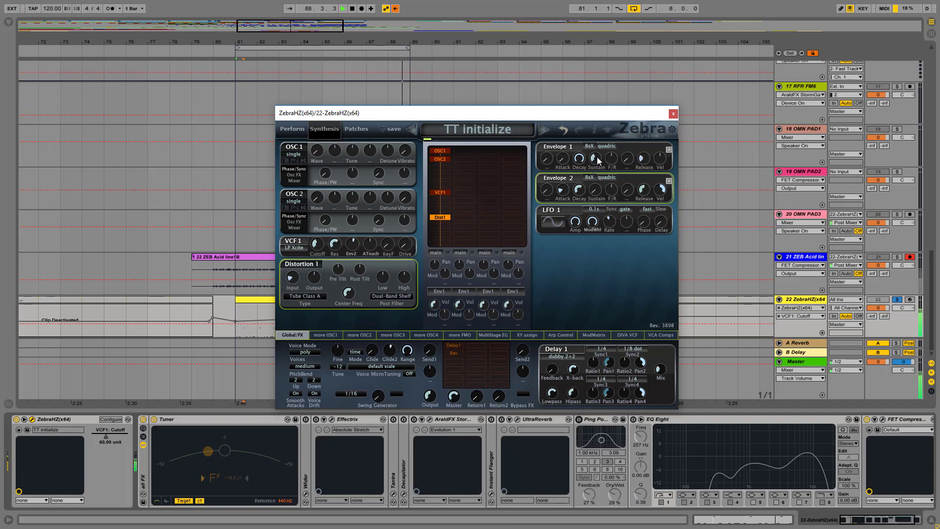
# Step: Shape Envelope 1 with a lowered sustain, a decay of 49.00 and an adjusted release
pyautogui.moveTo(579, 158); pyautogui.dragTo(580, 216)
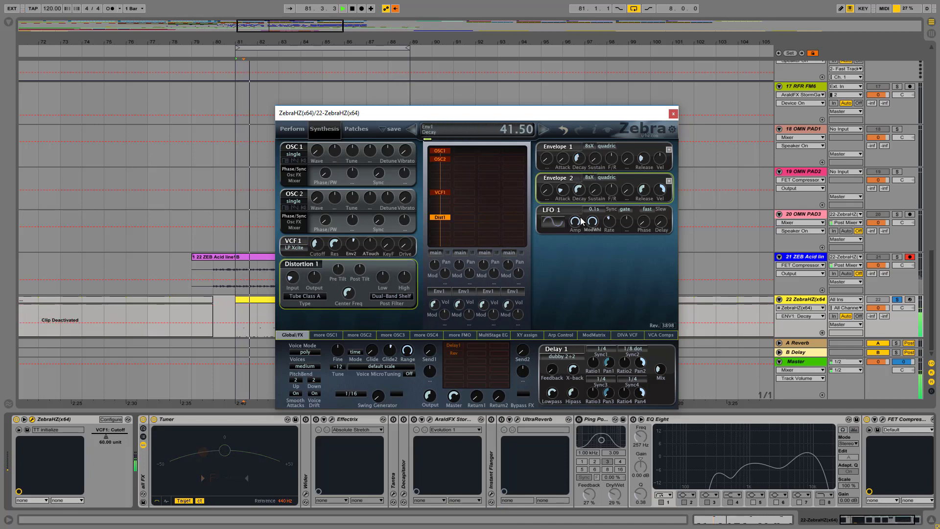
pyautogui.click(644, 158)
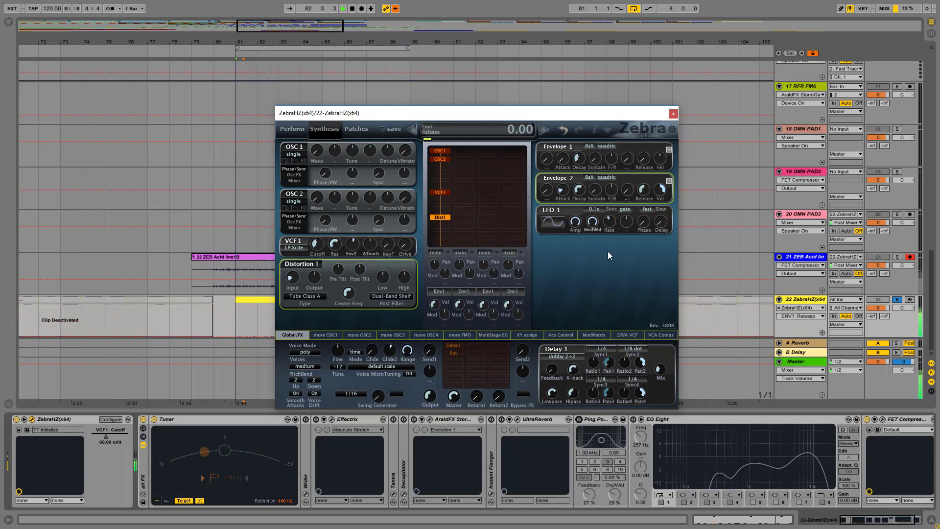
pyautogui.moveTo(643, 163); pyautogui.dragTo(643, 150)
pyautogui.moveTo(580, 162); pyautogui.dragTo(580, 152)
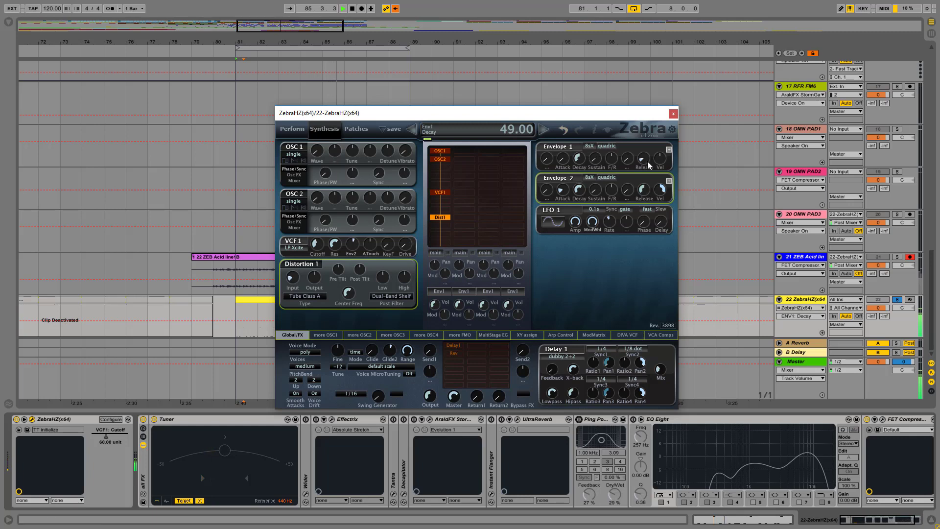
pyautogui.moveTo(644, 161)
pyautogui.mouseDown()
pyautogui.moveTo(644, 153)
pyautogui.moveTo(648, 159)
pyautogui.mouseUp()
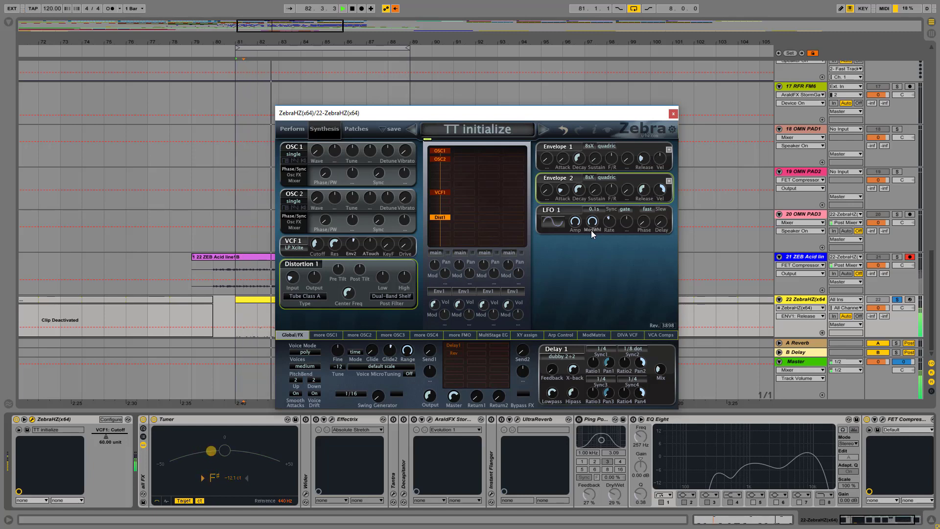
# Step: Set Distortion 1 to the Foldback type with the Guitar Cab 4x12 post filter, and lower the VCF1 cutoff to 55
pyautogui.moveTo(321, 242)
pyautogui.mouseDown()
pyautogui.moveTo(312, 220)
pyautogui.moveTo(314, 247)
pyautogui.mouseUp()
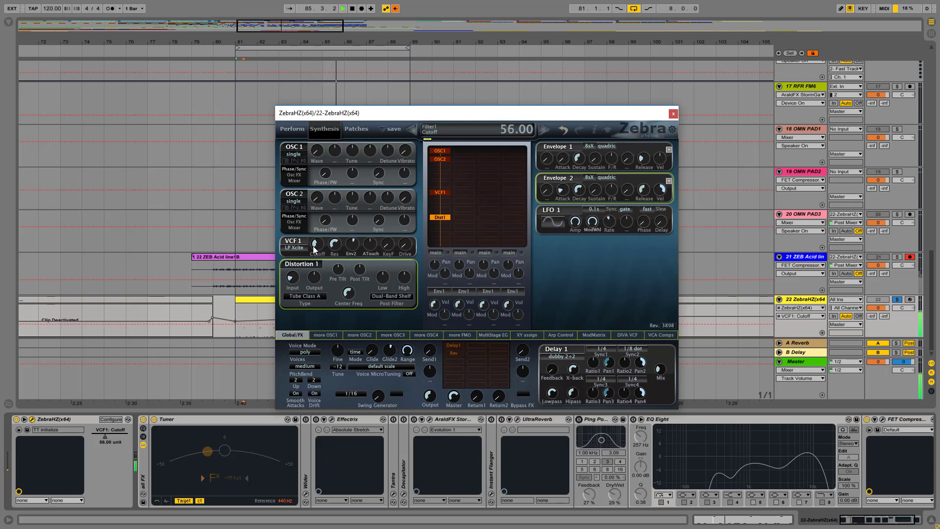
pyautogui.scroll(-3, 311, 296)
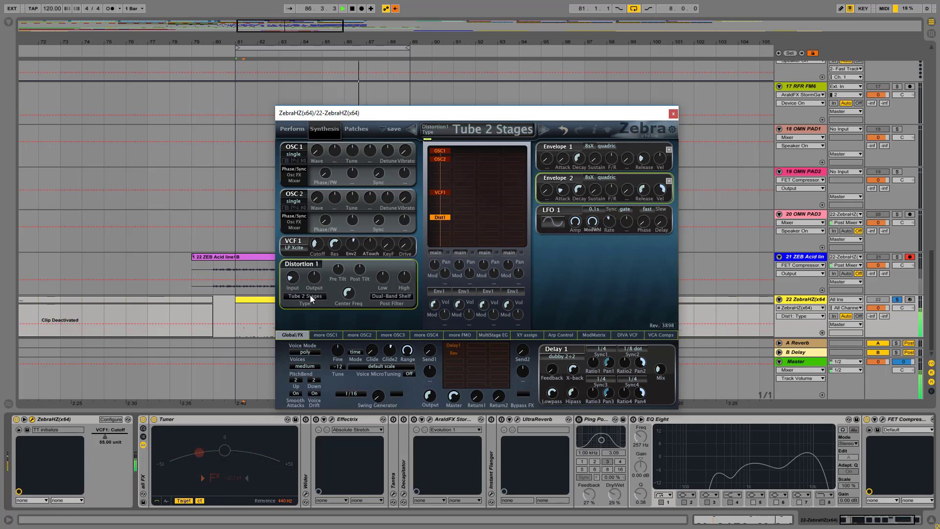
pyautogui.scroll(-1, 311, 296)
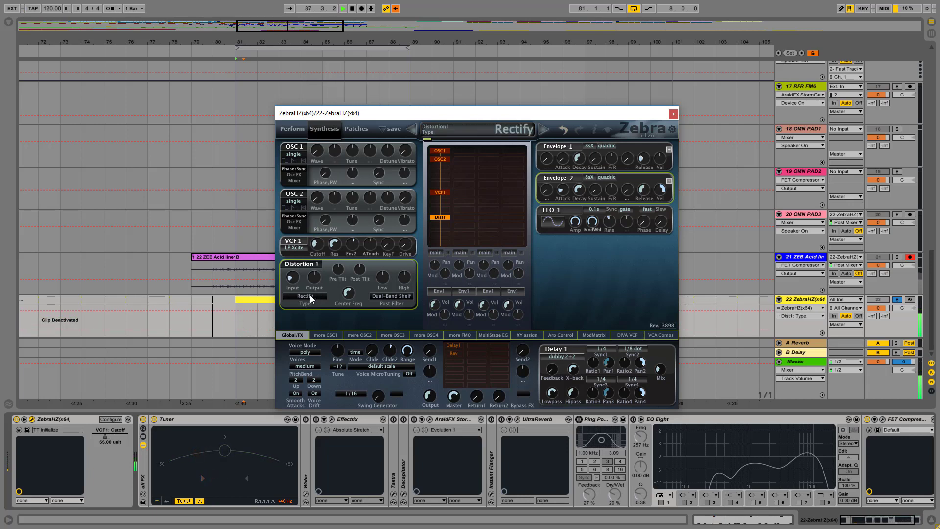
pyautogui.scroll(-1, 310, 297)
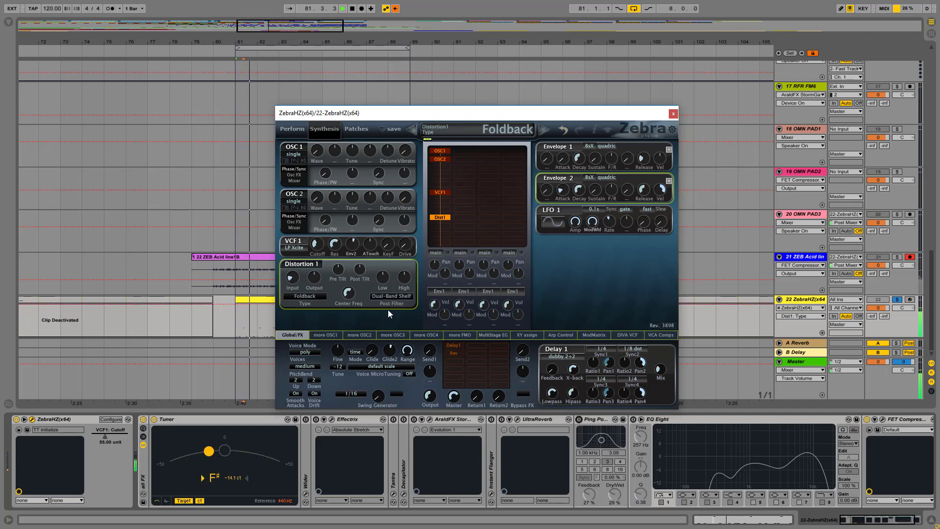
pyautogui.click(387, 296)
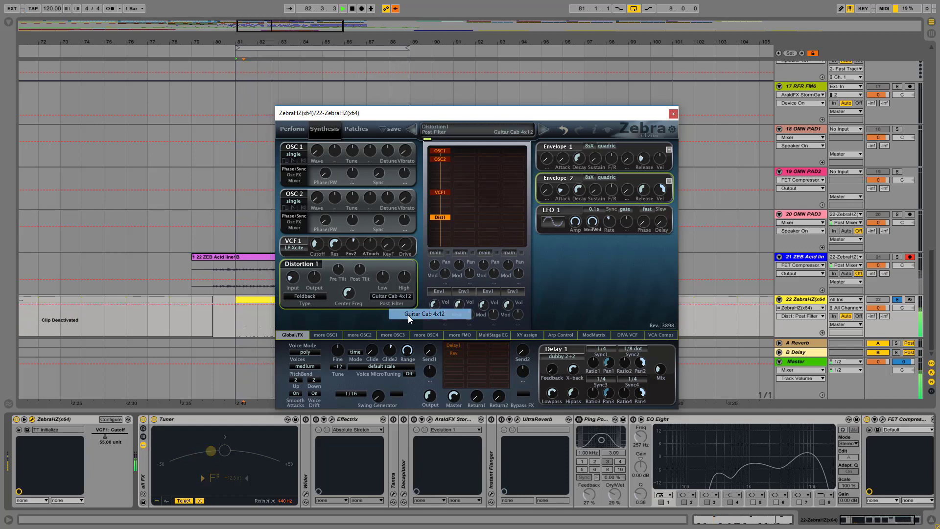
pyautogui.click(407, 315)
# Step: Reduce Distortion 1's Low and set its High to -8.20, with the VCF1 cutoff opened to 93
pyautogui.click(385, 280)
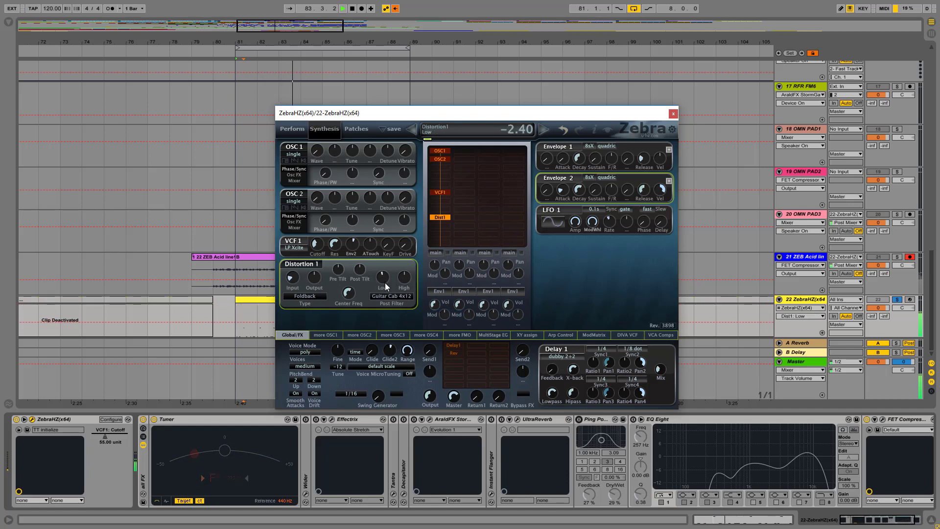
pyautogui.click(410, 280)
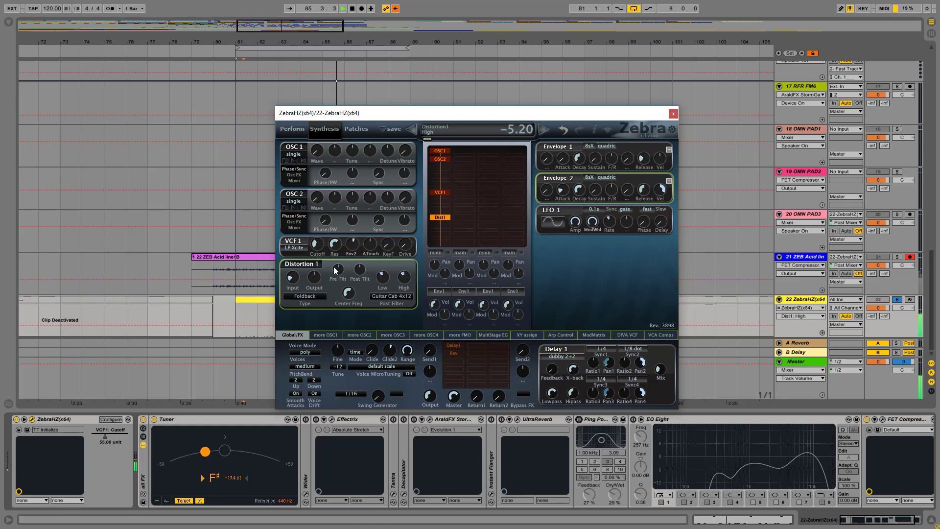
pyautogui.moveTo(317, 249)
pyautogui.mouseDown()
pyautogui.moveTo(307, 226)
pyautogui.moveTo(340, 267)
pyautogui.mouseUp()
pyautogui.click(406, 280)
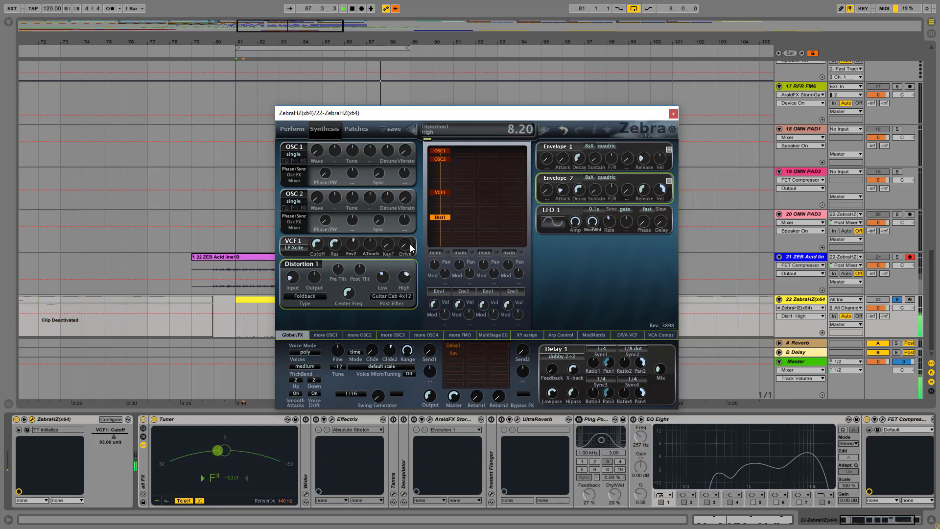
pyautogui.moveTo(408, 266); pyautogui.dragTo(408, 284)
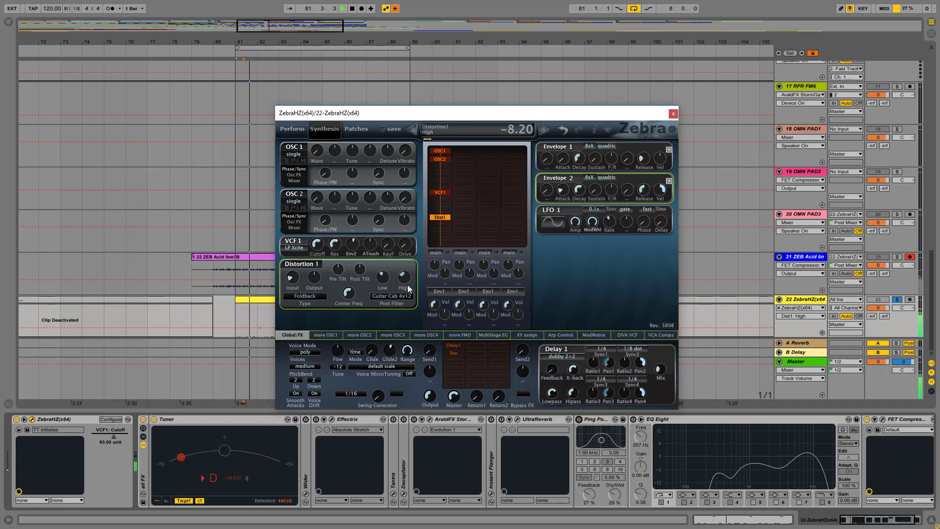
# Step: Set Distortion 1's Low to -13.00 and the VCF1 cutoff to 47
pyautogui.moveTo(328, 251); pyautogui.dragTo(392, 318)
pyautogui.moveTo(382, 277); pyautogui.dragTo(382, 304)
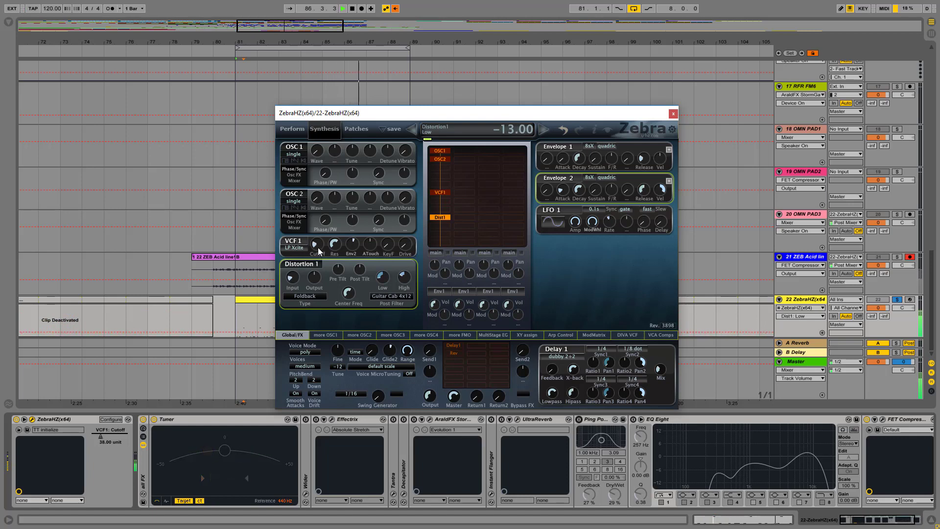
pyautogui.moveTo(319, 249)
pyautogui.mouseDown()
pyautogui.moveTo(321, 233)
pyautogui.moveTo(319, 247)
pyautogui.mouseUp()
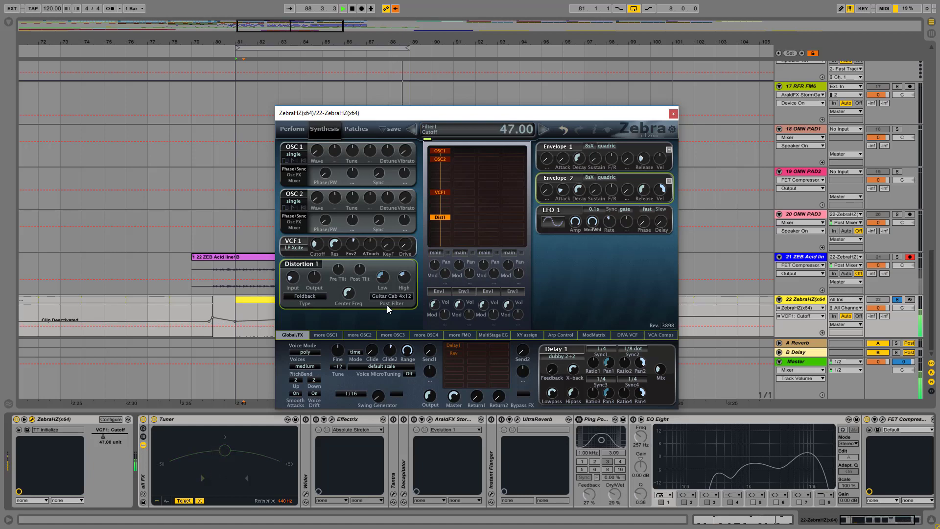
# Step: Set Distortion 1's Low to -7.40, VCF1's KeyFollow to 12.00 and its cutoff to 26, and stop playback
pyautogui.moveTo(385, 282); pyautogui.dragTo(384, 274)
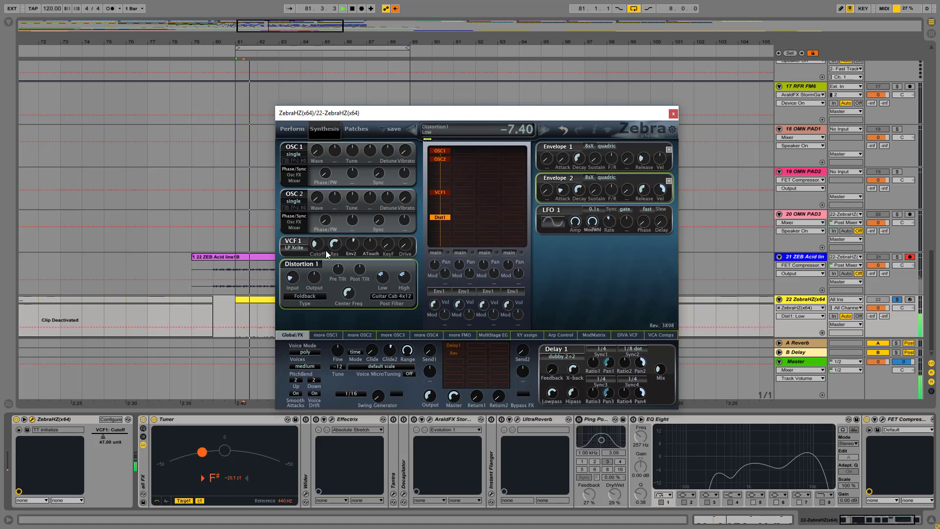
pyautogui.moveTo(319, 247)
pyautogui.mouseDown()
pyautogui.moveTo(313, 219)
pyautogui.moveTo(312, 251)
pyautogui.mouseUp()
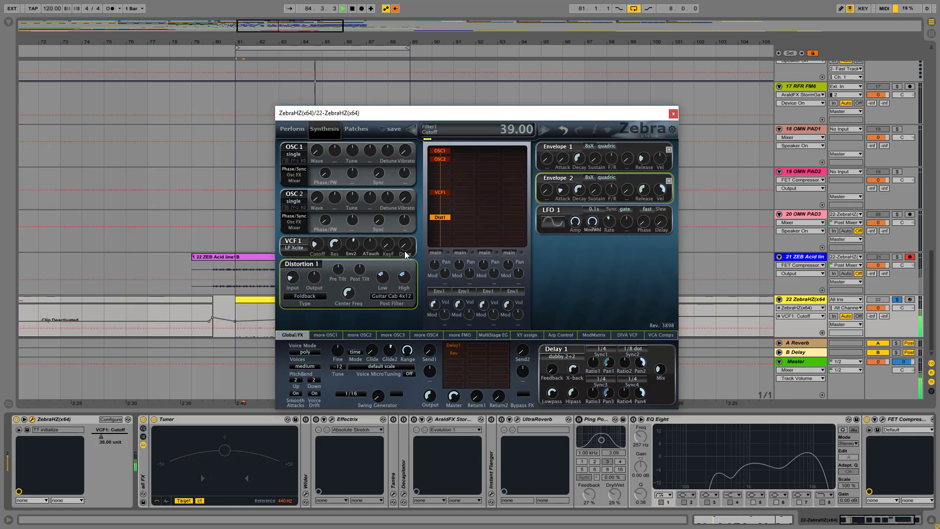
pyautogui.click(391, 243)
pyautogui.moveTo(391, 234); pyautogui.dragTo(389, 232)
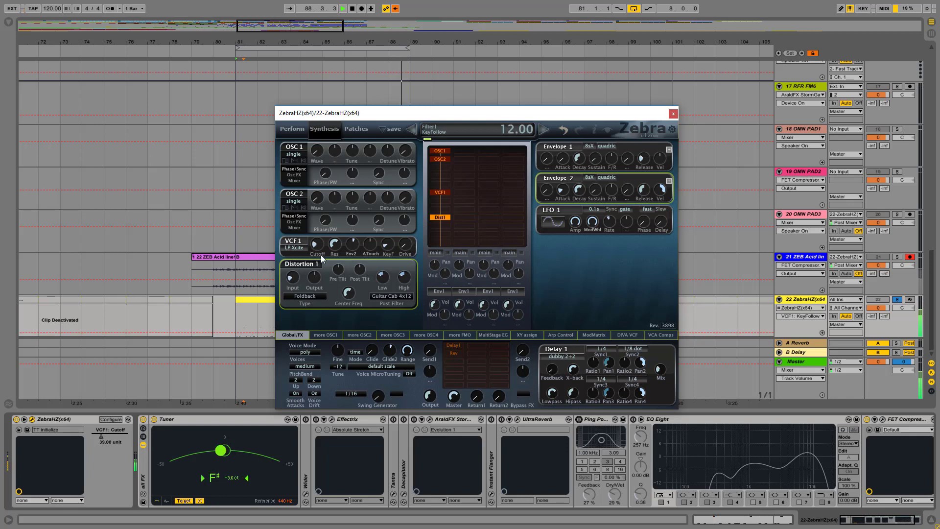
pyautogui.moveTo(321, 248)
pyautogui.mouseDown()
pyautogui.moveTo(318, 221)
pyautogui.moveTo(324, 279)
pyautogui.mouseUp()
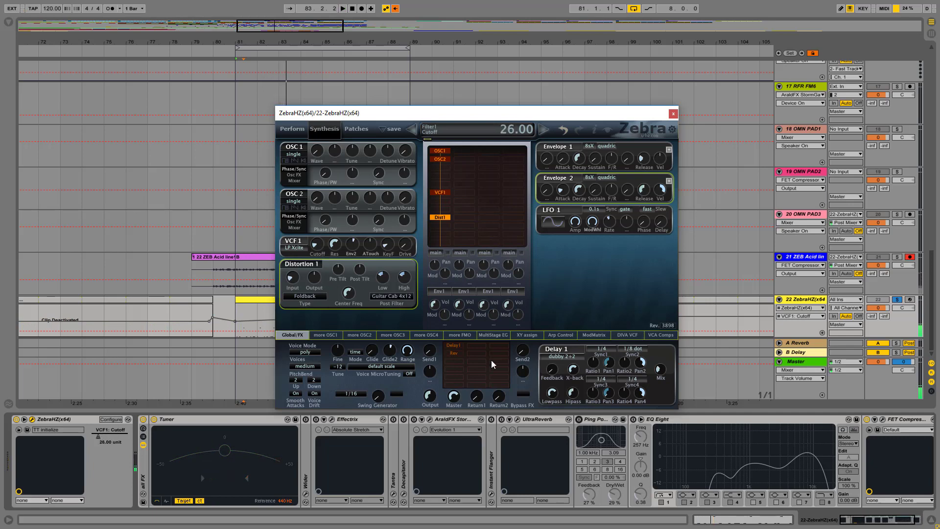
# Step: Enable the synth's Delay 1 along with the Ping Pong Delay, UltraReverb and AraldFX devices in the effects chain
pyautogui.click(580, 420)
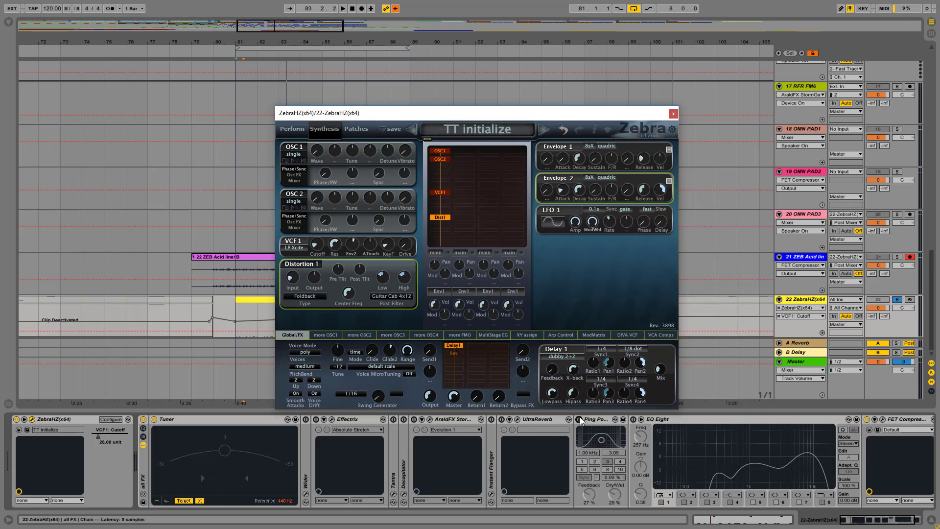
pyautogui.click(502, 419)
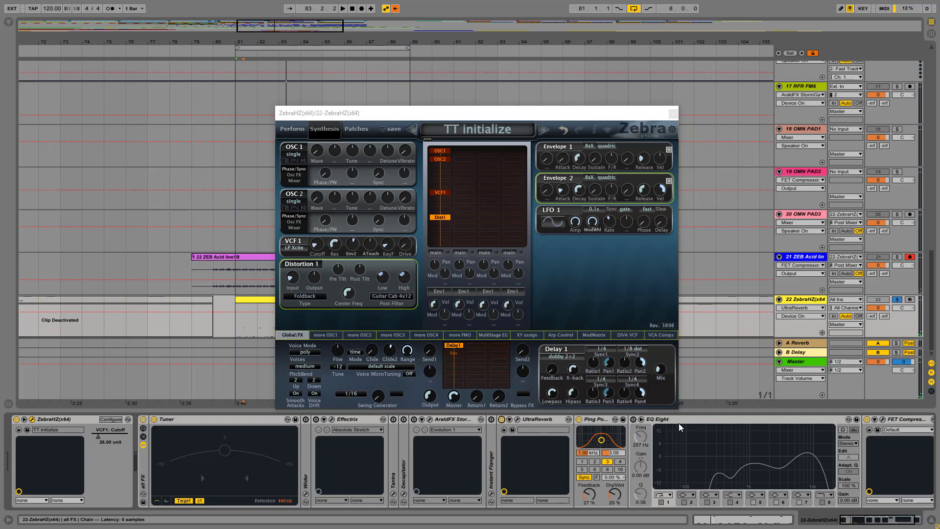
pyautogui.click(414, 420)
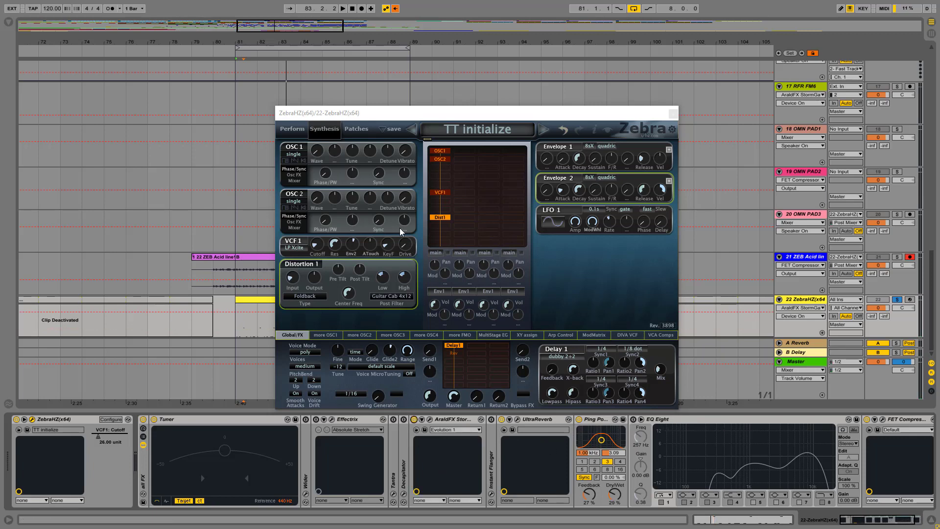
# Step: Start playback and sweep the VCF1 cutoff through 89, 86 and 53, ending at 71
pyautogui.press('space')
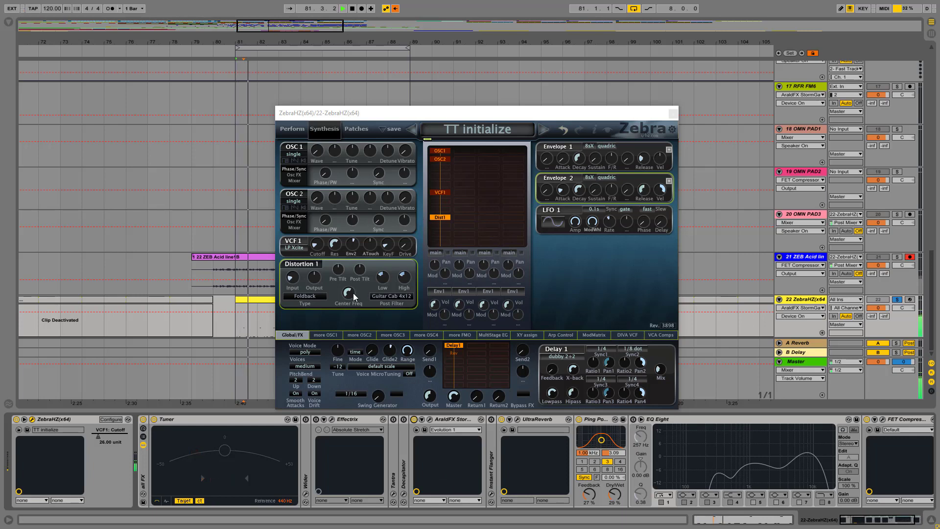
pyautogui.moveTo(318, 245)
pyautogui.mouseDown()
pyautogui.moveTo(313, 221)
pyautogui.moveTo(319, 237)
pyautogui.mouseUp()
pyautogui.moveTo(319, 242); pyautogui.dragTo(321, 258)
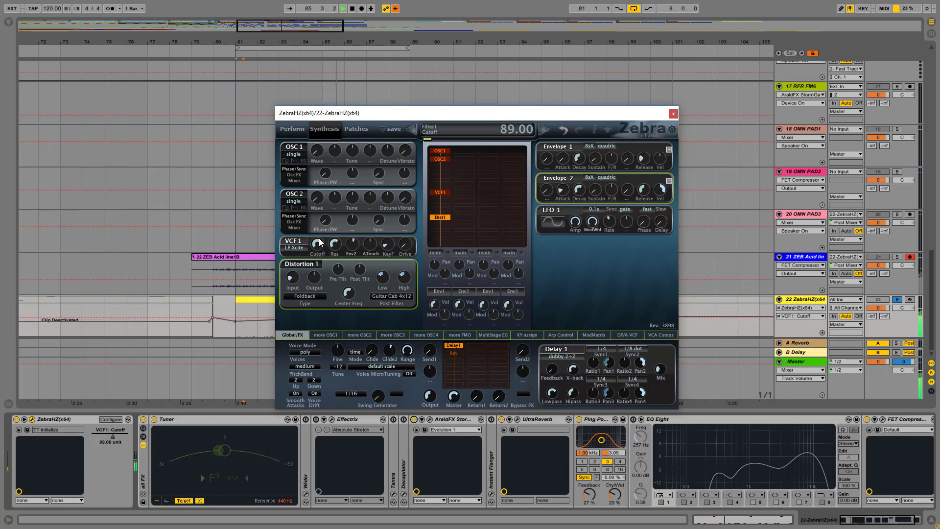
pyautogui.moveTo(321, 251); pyautogui.dragTo(319, 253)
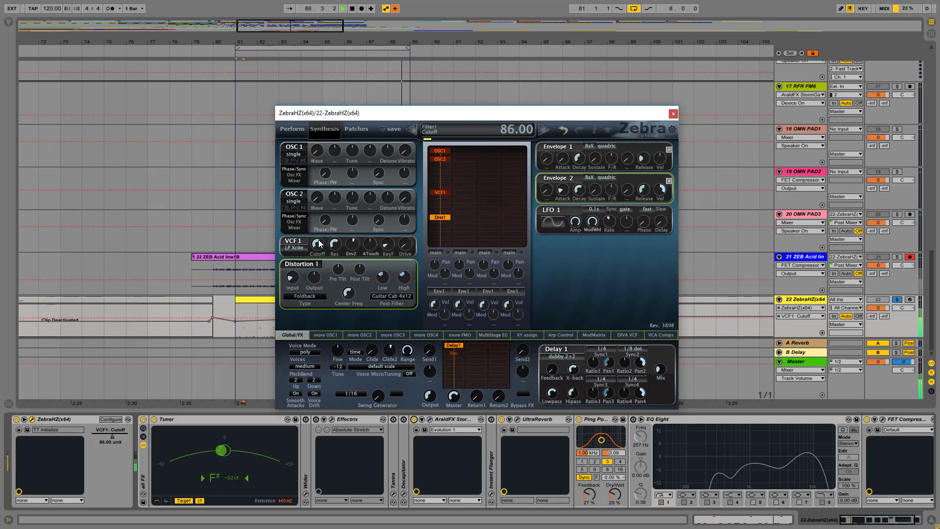
pyautogui.moveTo(319, 242); pyautogui.dragTo(320, 263)
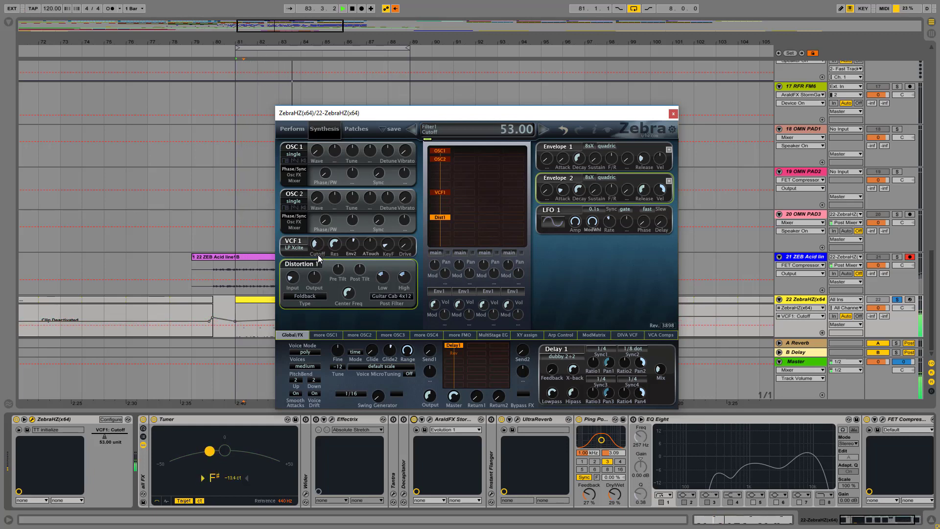
pyautogui.moveTo(317, 255); pyautogui.dragTo(316, 230)
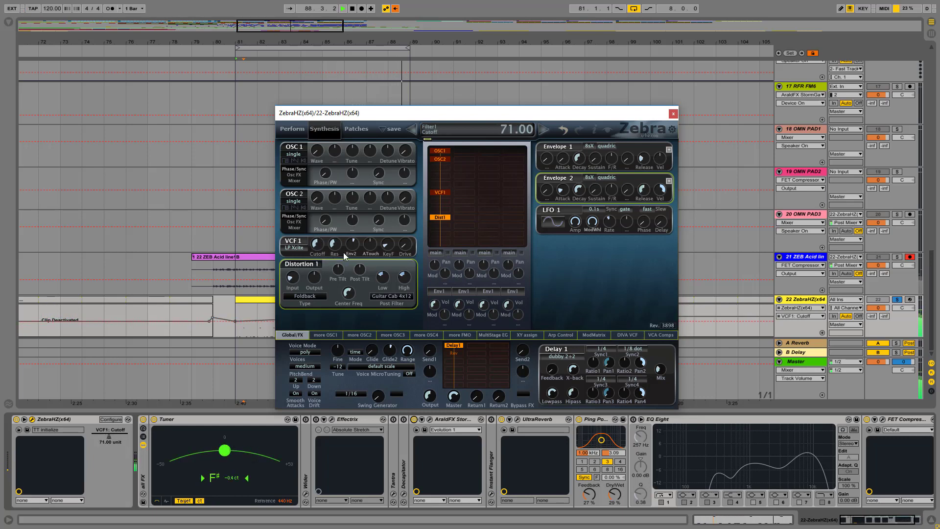
# Step: Raise VCF1's Env2 modulation amount and set its resonance to 61.50, with the cutoff at 69
pyautogui.click(351, 243)
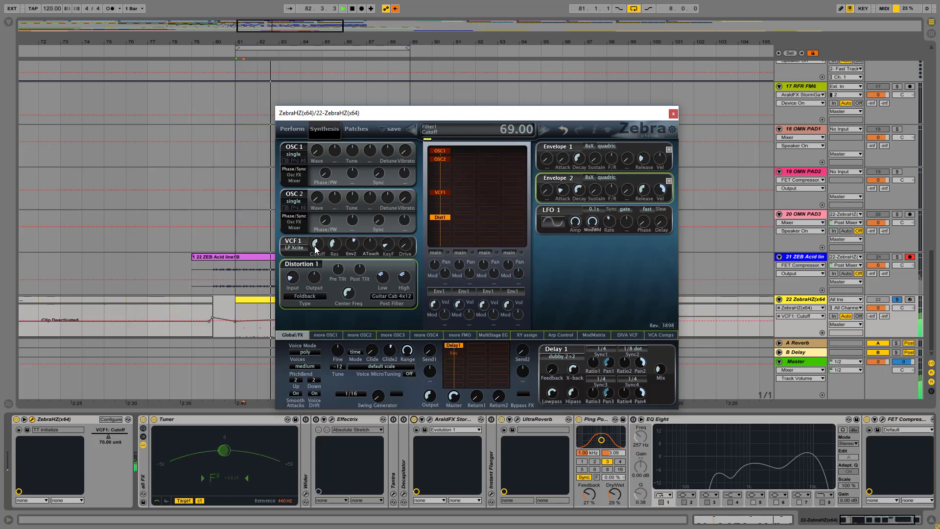
pyautogui.click(338, 246)
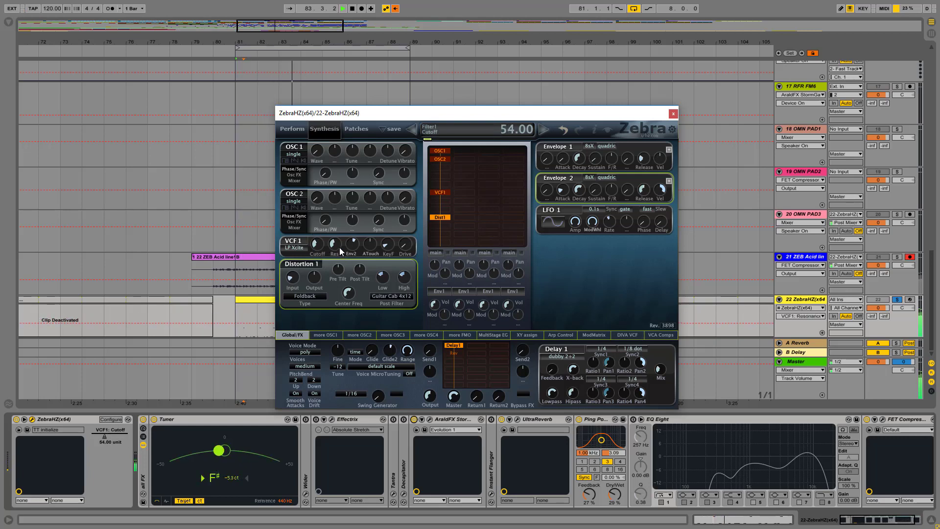
pyautogui.click(317, 248)
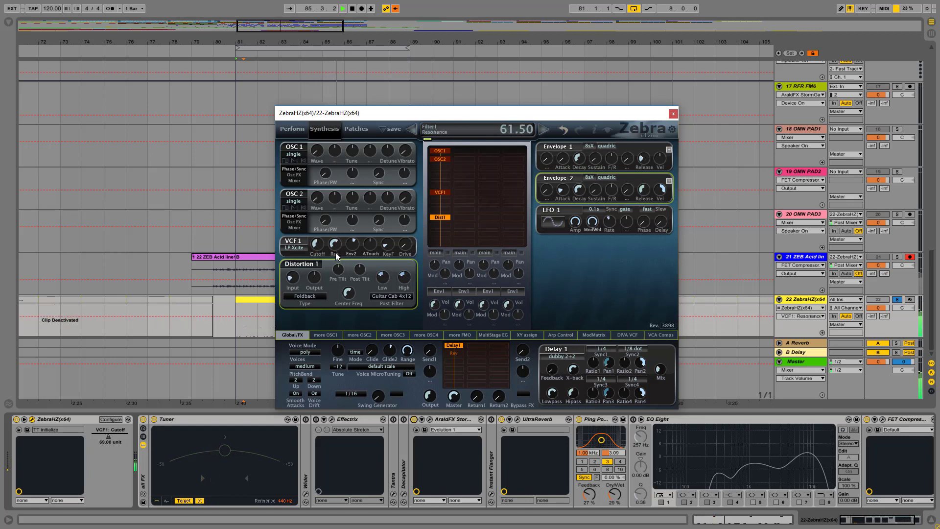
# Step: Set VCF1's KeyFollow to 0.00, sweep the cutoff down through 40 to 0.00, and stop playback
pyautogui.moveTo(314, 245); pyautogui.dragTo(315, 263)
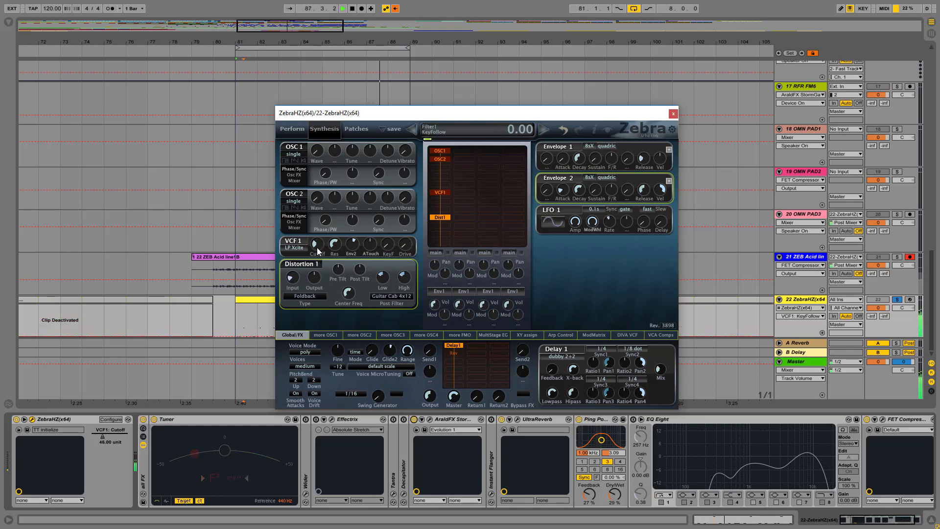
pyautogui.moveTo(318, 247)
pyautogui.mouseDown()
pyautogui.moveTo(316, 227)
pyautogui.moveTo(318, 252)
pyautogui.mouseUp()
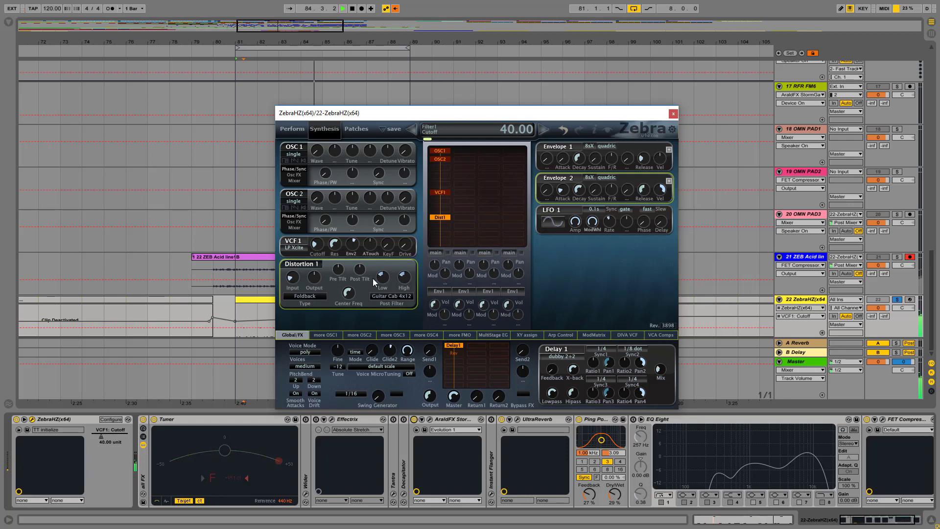
pyautogui.moveTo(319, 246); pyautogui.dragTo(354, 291)
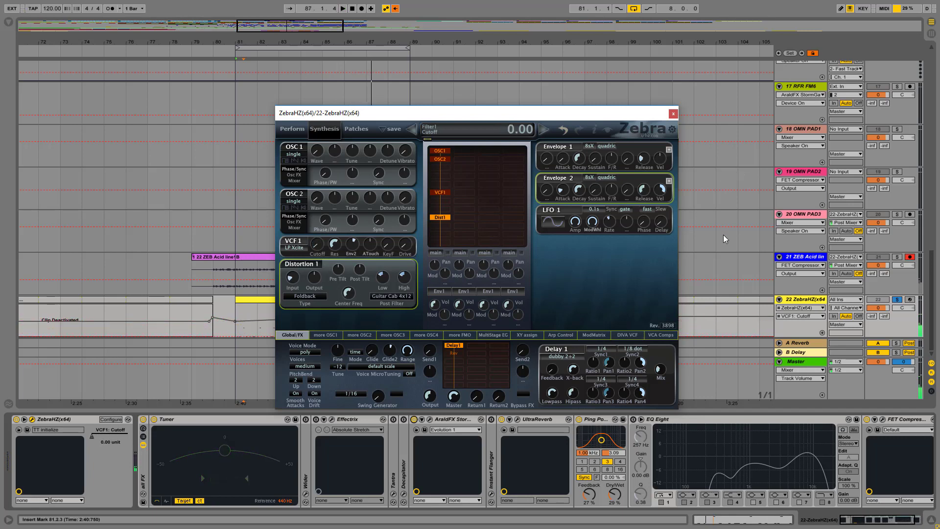